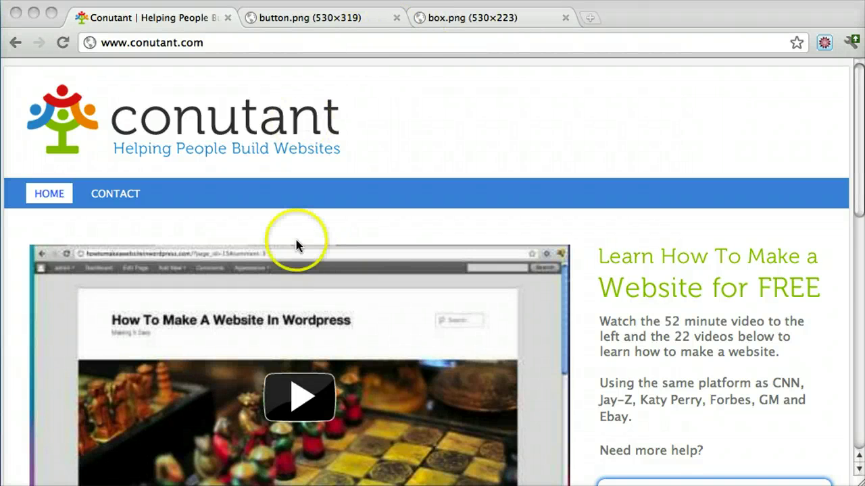
- Review the button and box reference images, then return to the Conutant website
scroll(298, 246, "down", 3)
scroll(298, 246, "up", 3)
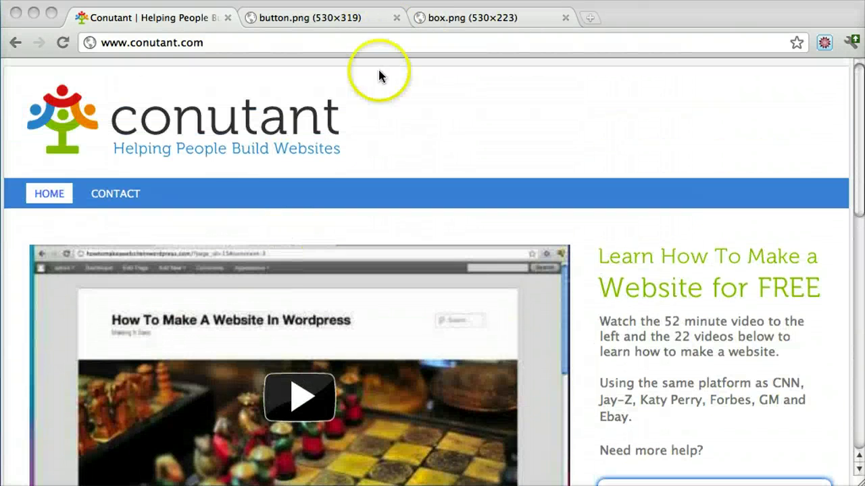
left_click(356, 19)
left_click(479, 22)
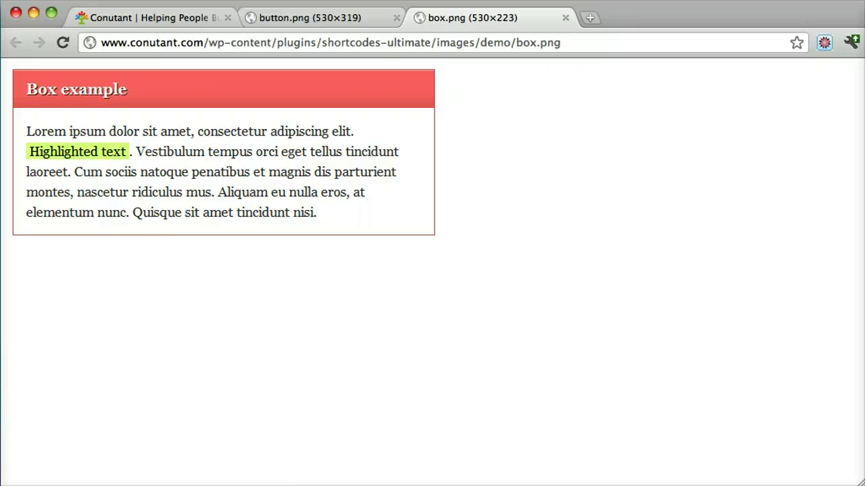
left_click(299, 17)
left_click(145, 19)
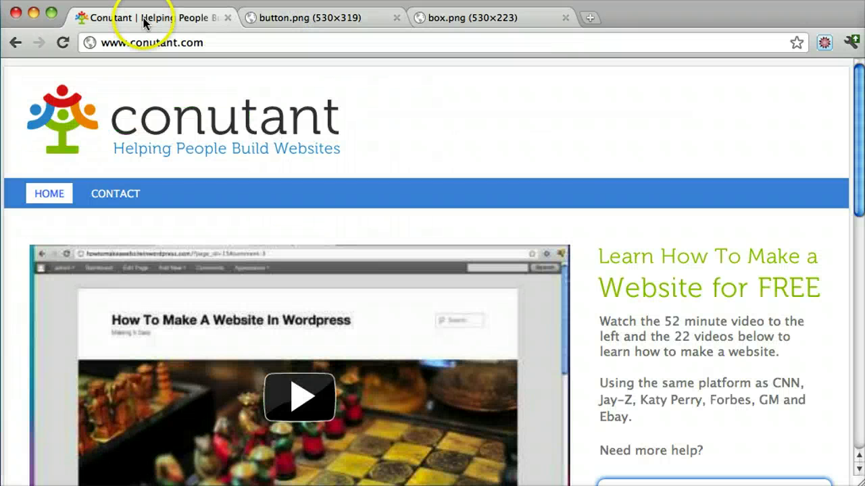
- Log in at /wp-admin with the site's admin username and password
left_click(258, 42)
type("/wp-admin")
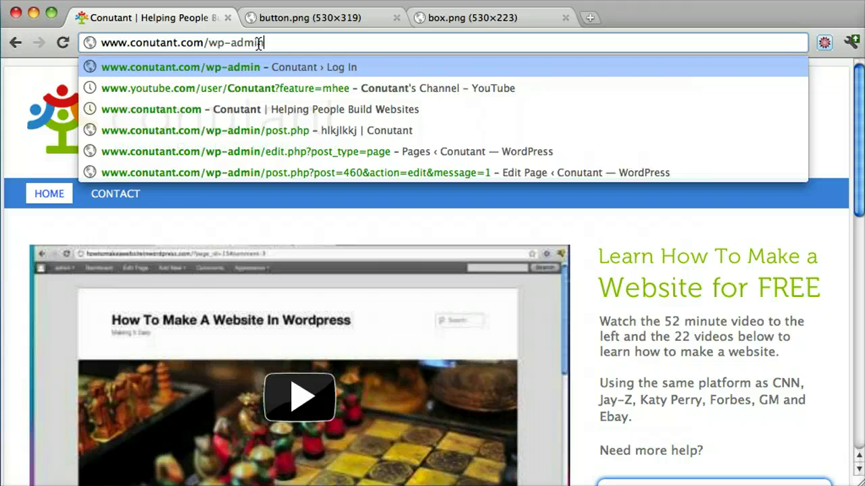
key("Return")
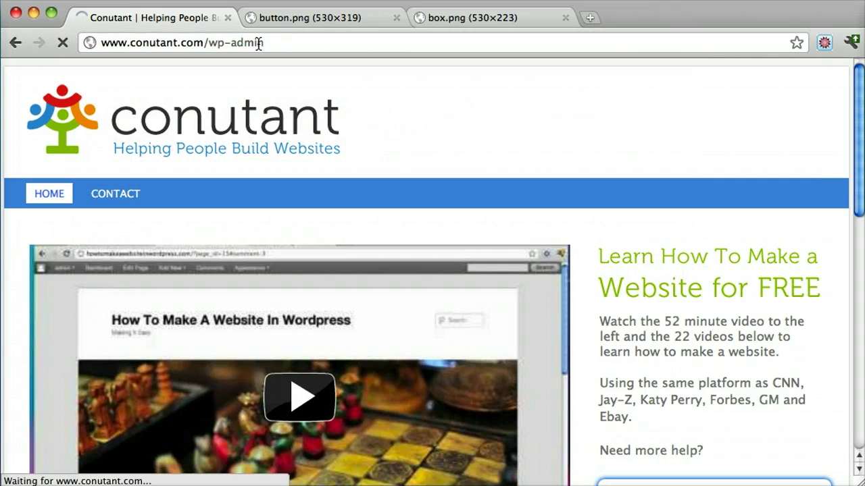
type("ad")
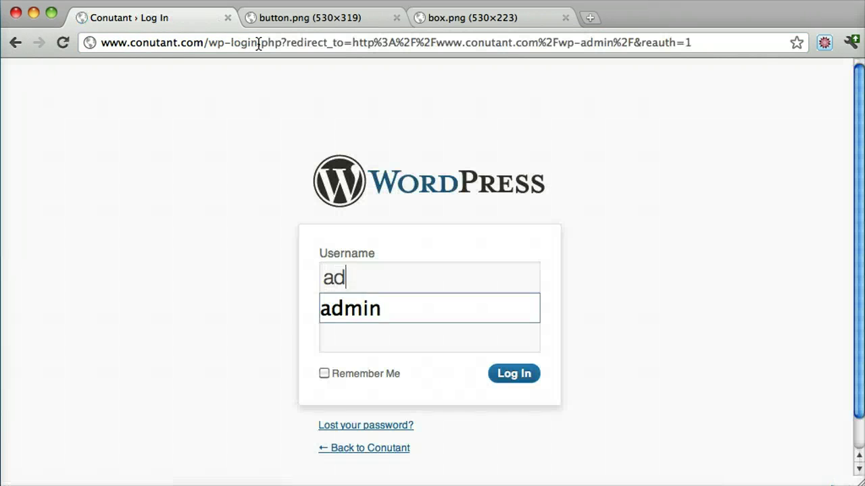
type("min")
key("Tab")
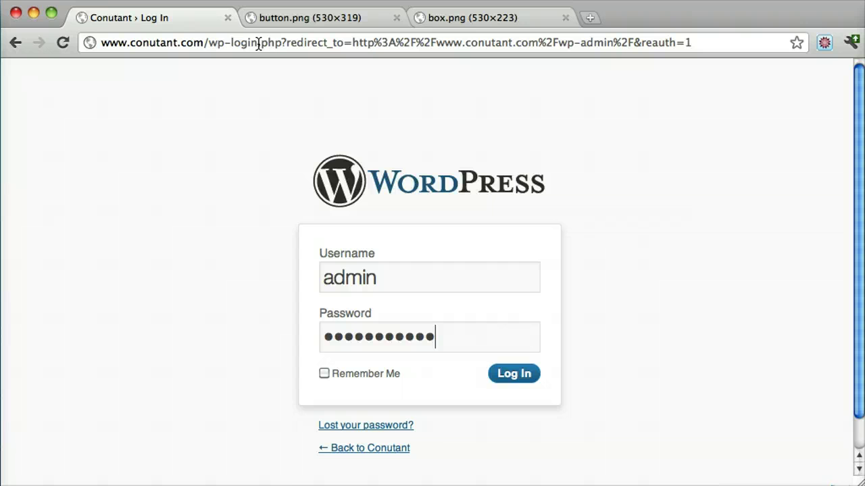
key("Return")
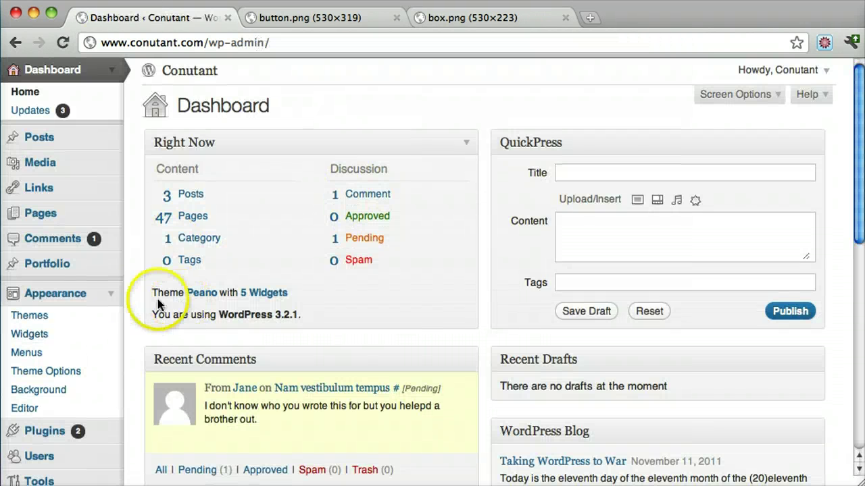
- Move from Appearance to Plugins and open the Add New plugins page
left_click(102, 299)
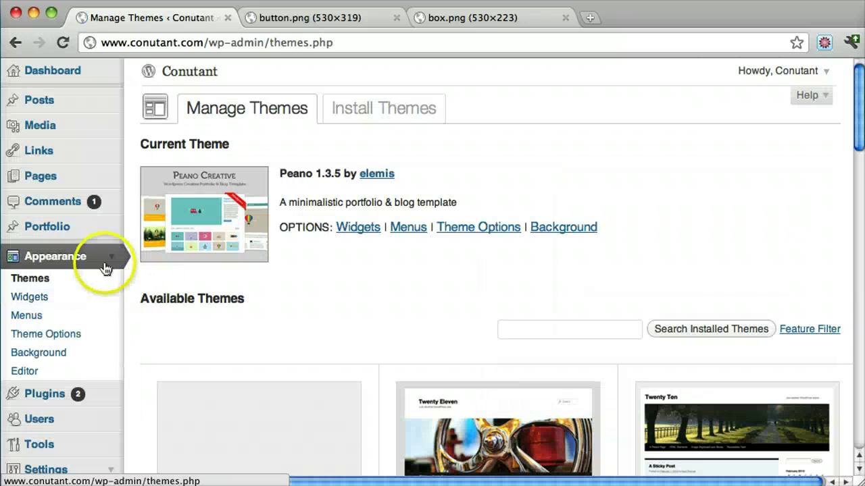
left_click(110, 261)
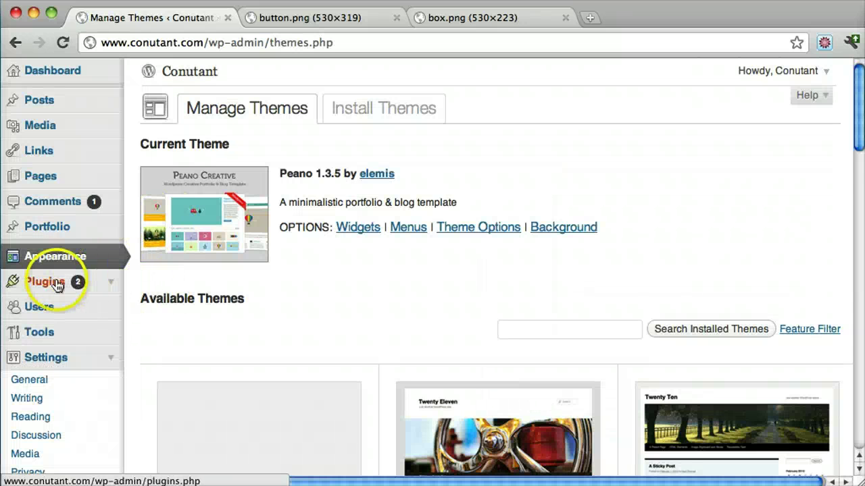
left_click(56, 283)
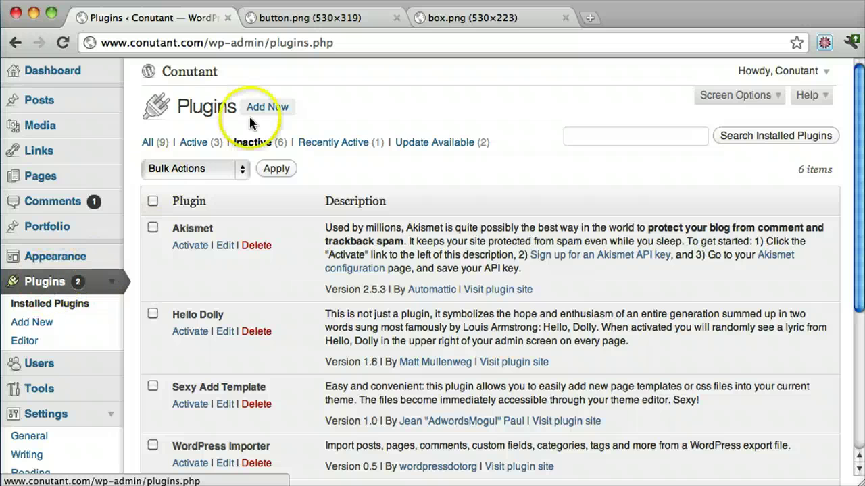
left_click(267, 108)
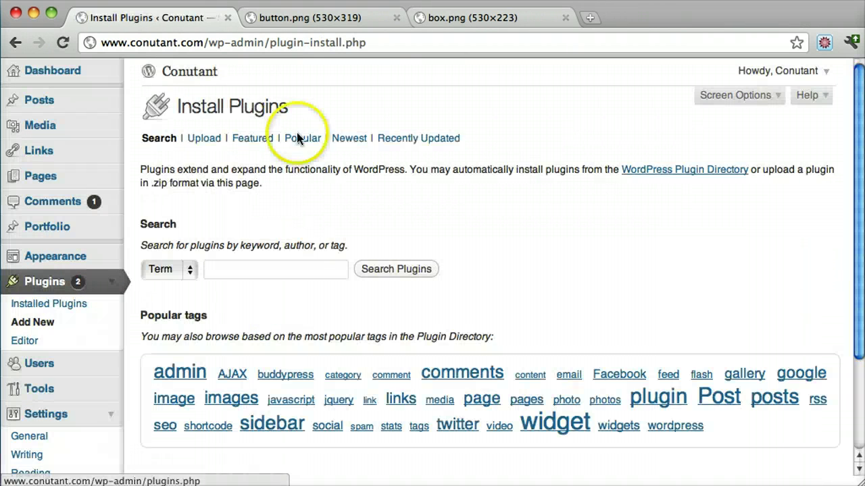
- Search the plugin directory for 'shortcodes ultimate'
left_click(264, 270)
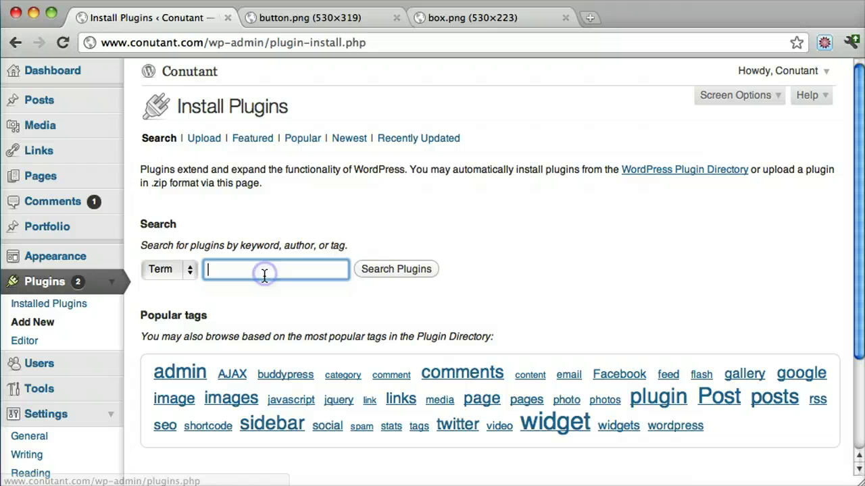
type("shor")
key("Down")
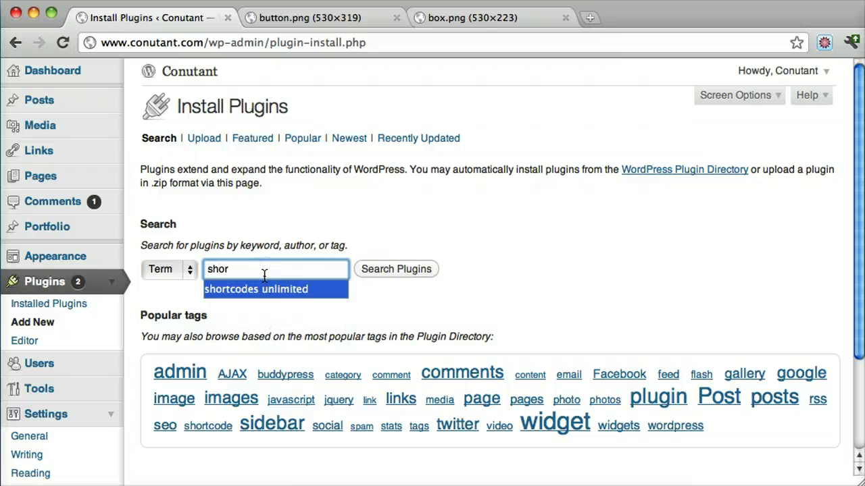
key("Return")
key("BackSpace")
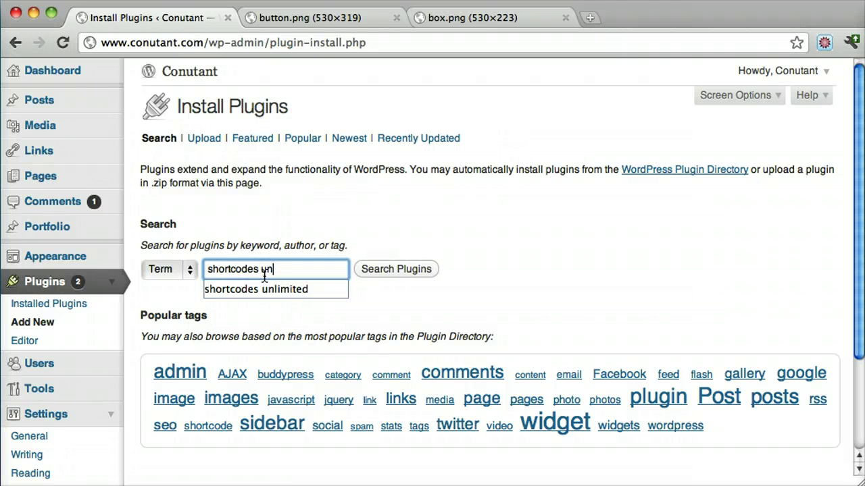
type("ltimate")
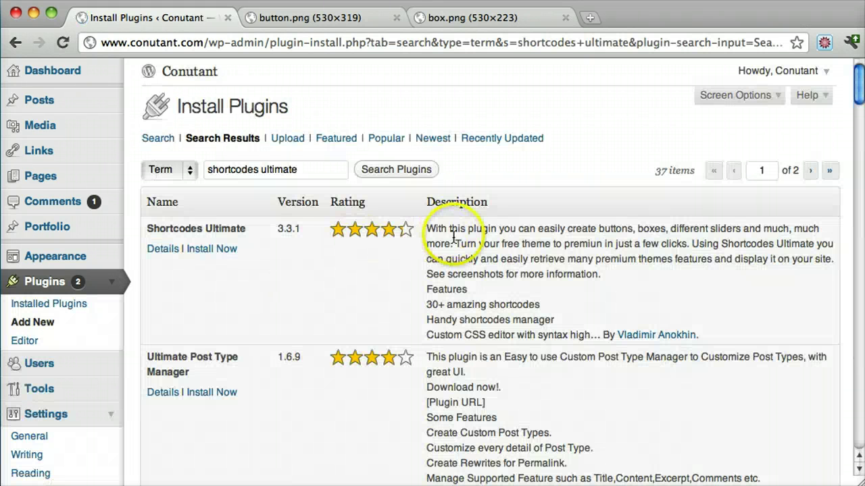
- Install Shortcodes Ultimate 3.3.1, confirm the install, and activate it
left_click(213, 250)
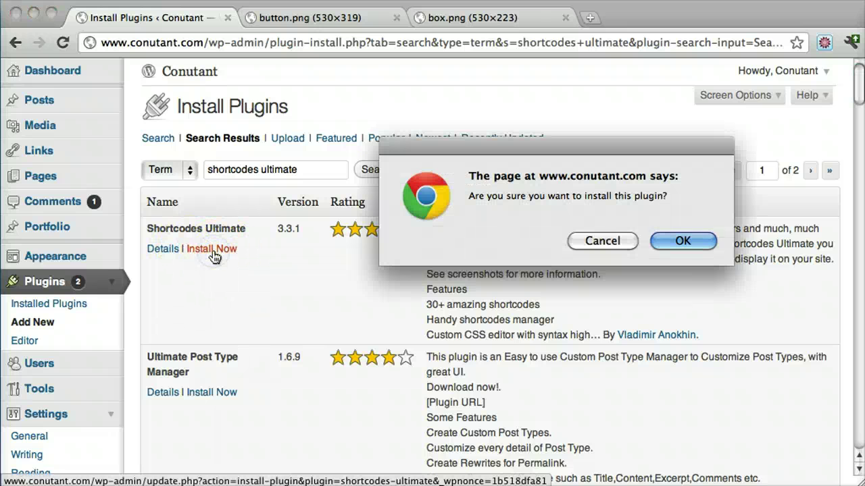
left_click(684, 243)
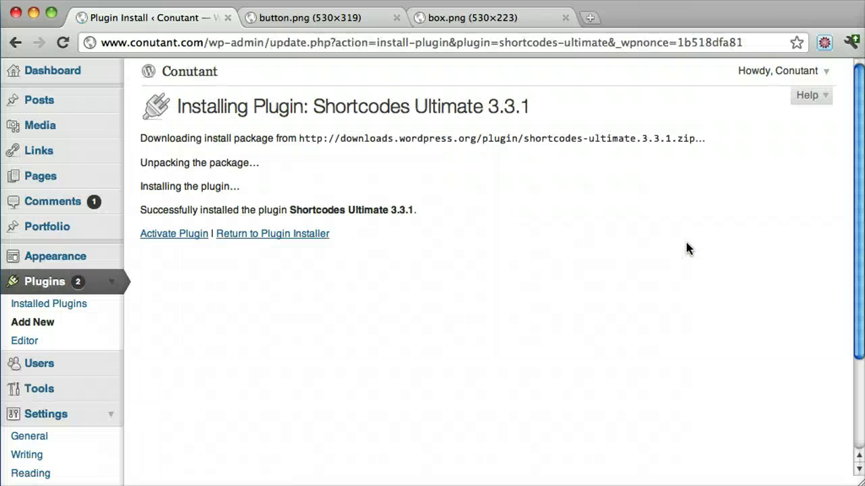
left_click(174, 235)
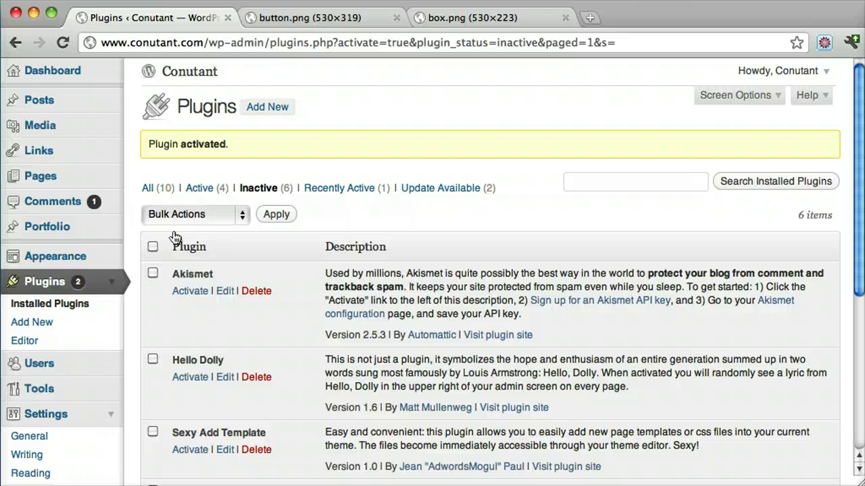
- Create a new page titled 'Shortcode Test' and place the cursor in its body
left_click(41, 176)
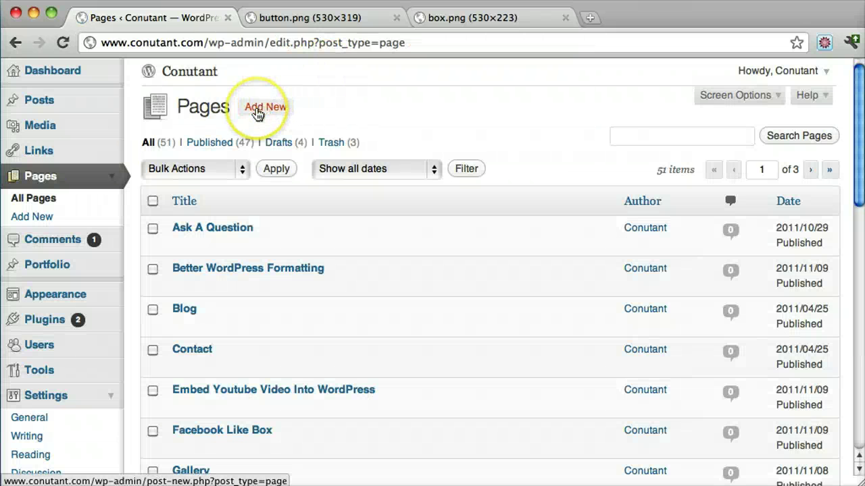
left_click(257, 112)
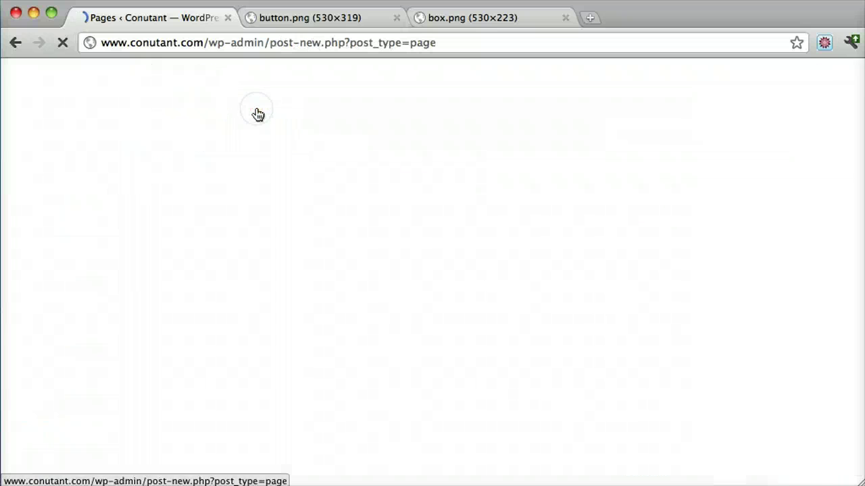
type("Sh")
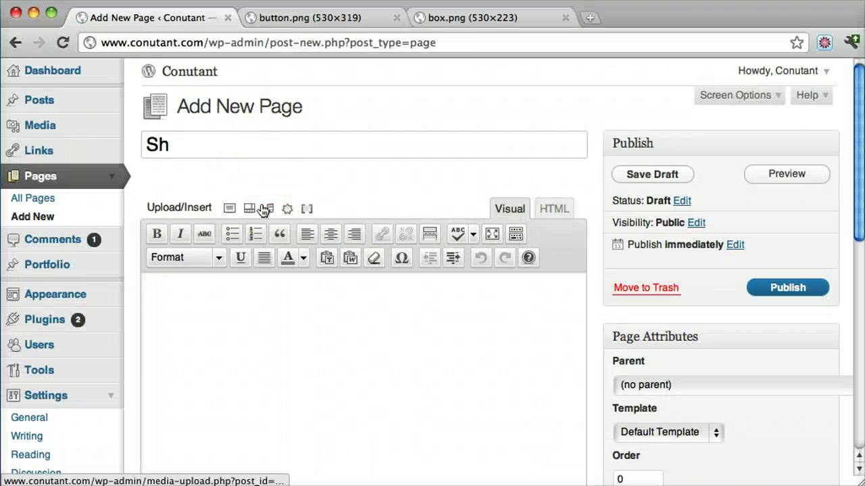
type("ortcode Test")
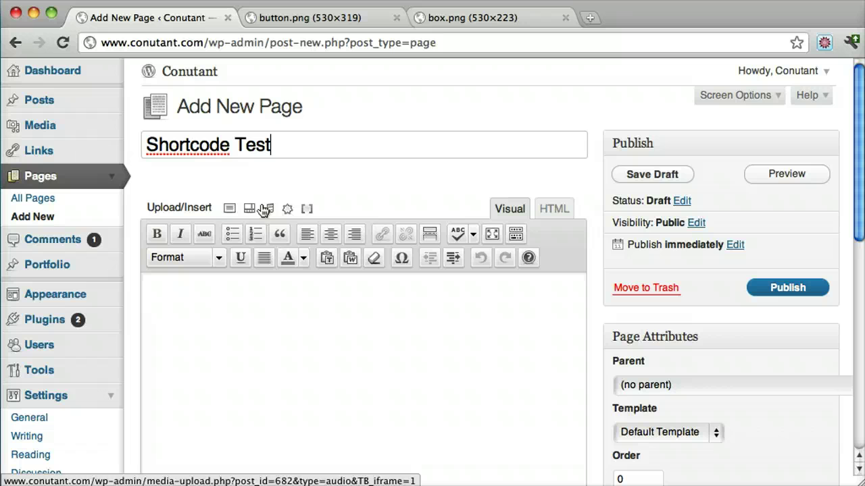
left_click(380, 346)
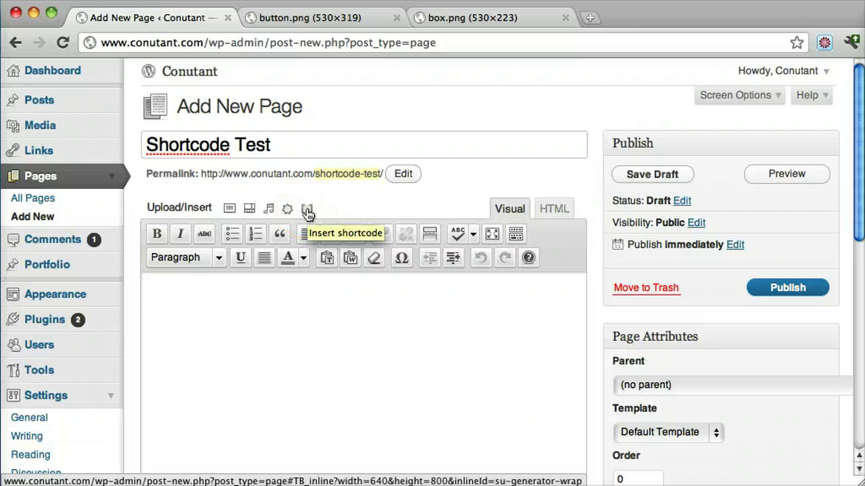
- In the Insert shortcode dialog, choose 'BUTTON: Styled button' from the shortcode list
left_click(307, 212)
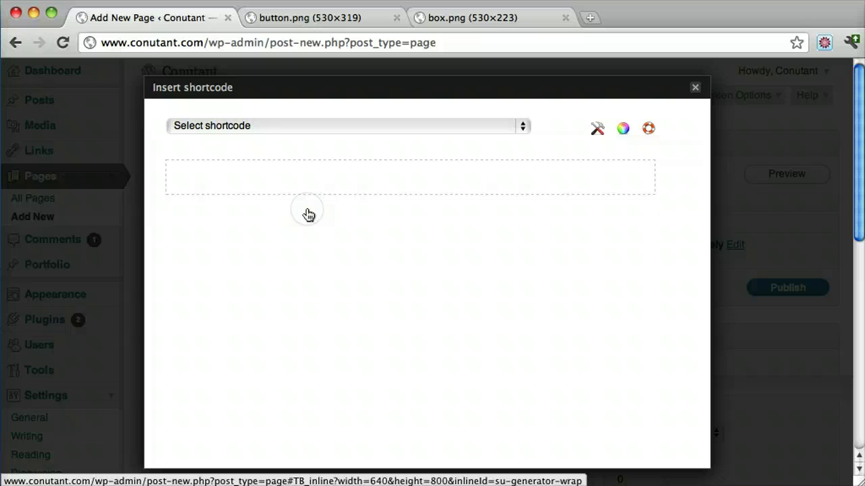
left_click(529, 129)
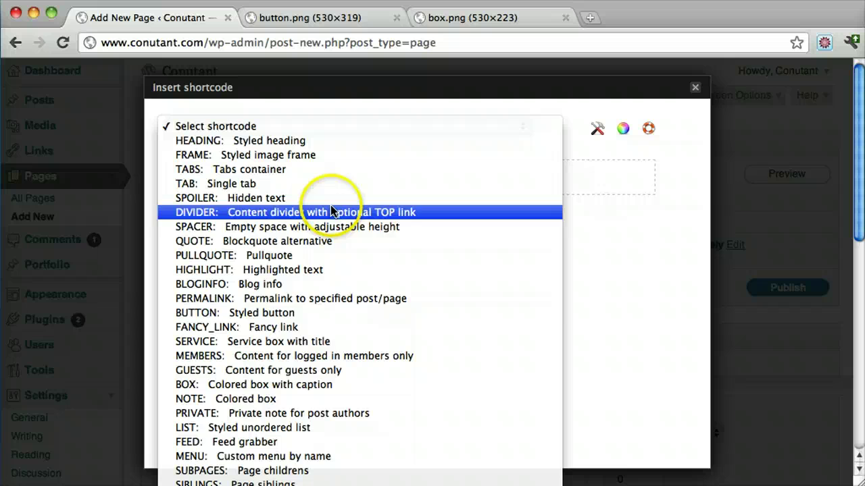
left_click(288, 313)
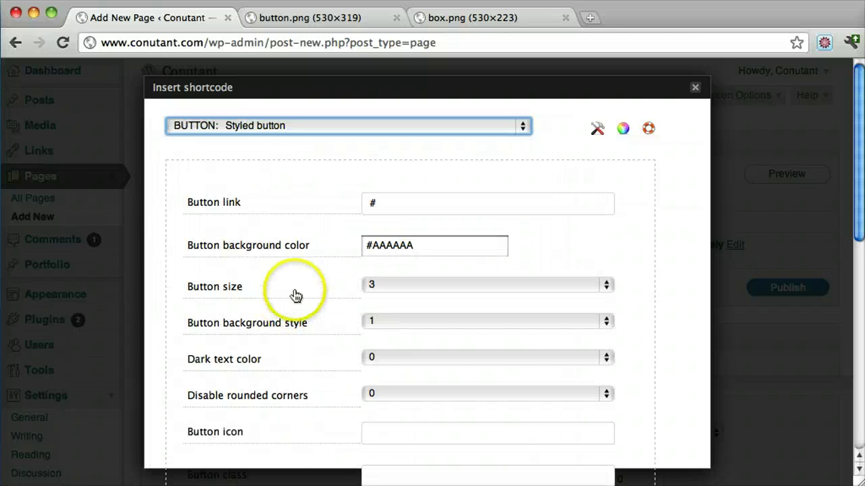
left_click(392, 202)
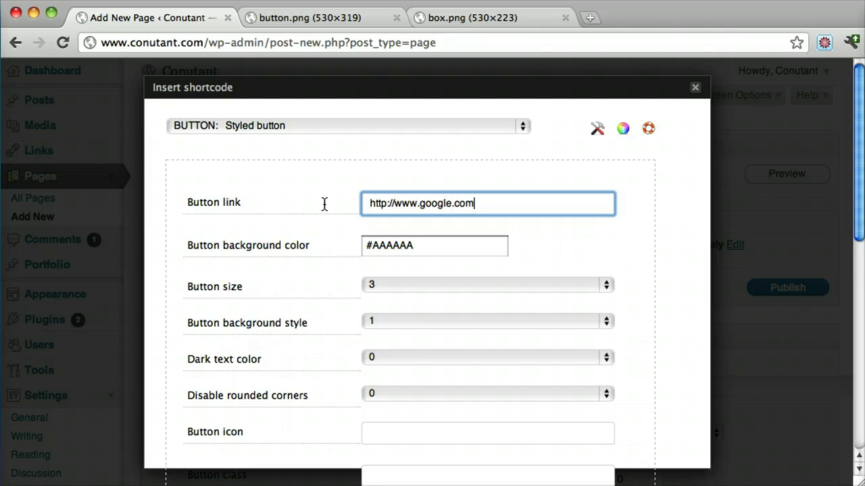
left_click(439, 250)
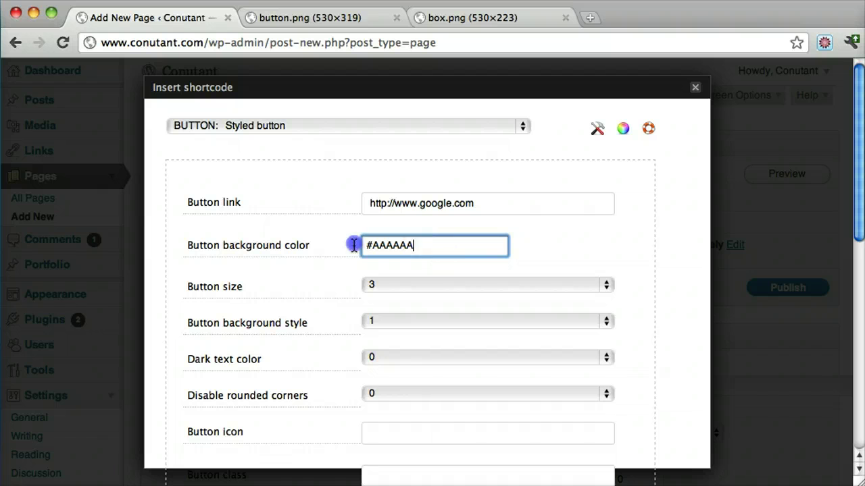
left_click_drag(354, 245, 473, 250)
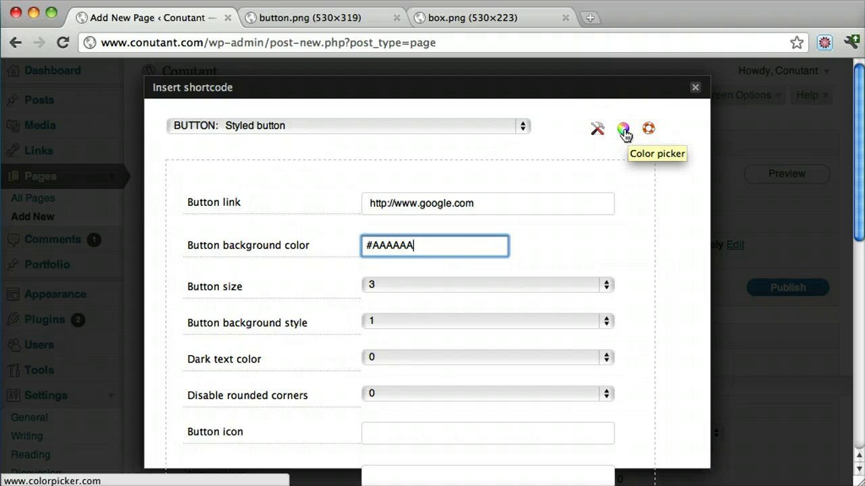
left_click(624, 131)
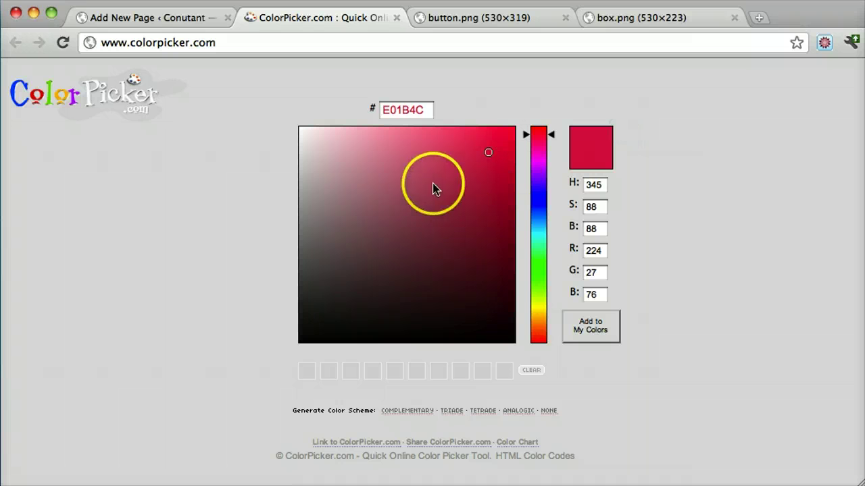
- Pick light blue 659DEB on ColorPicker.com, select its hex code, and return to WordPress
mouse_move(422, 168)
left_mouse_down()
mouse_move(412, 166)
mouse_move(507, 215)
mouse_move(452, 213)
left_mouse_up()
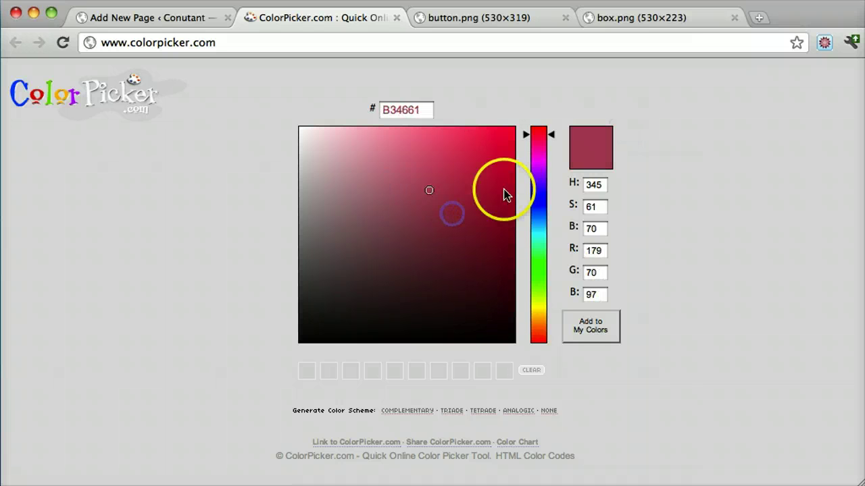
left_click_drag(534, 189, 534, 215)
left_click_drag(425, 150, 419, 141)
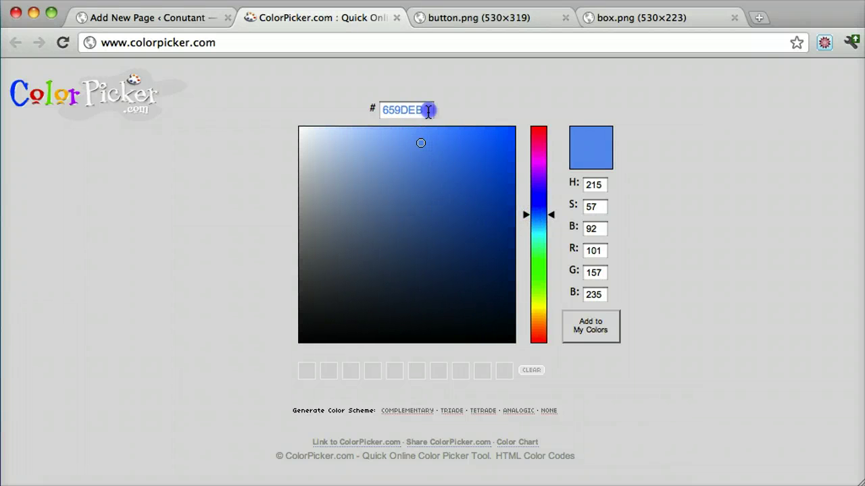
left_click_drag(428, 111, 358, 101)
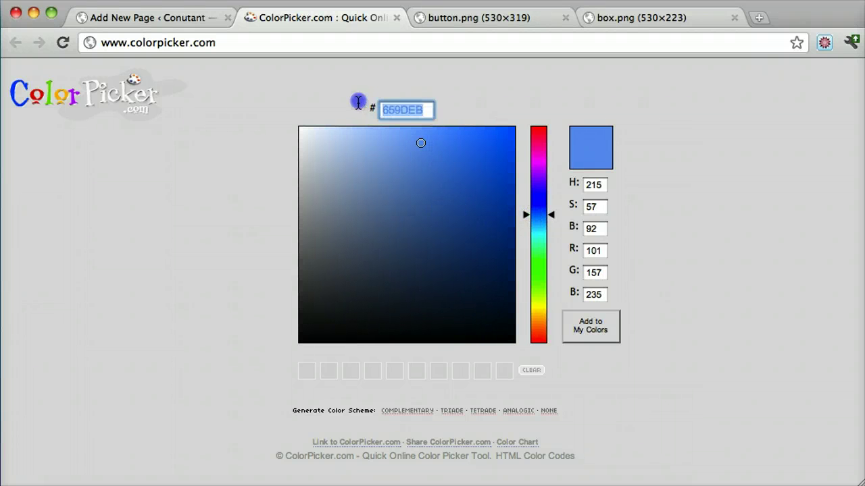
left_click(173, 16)
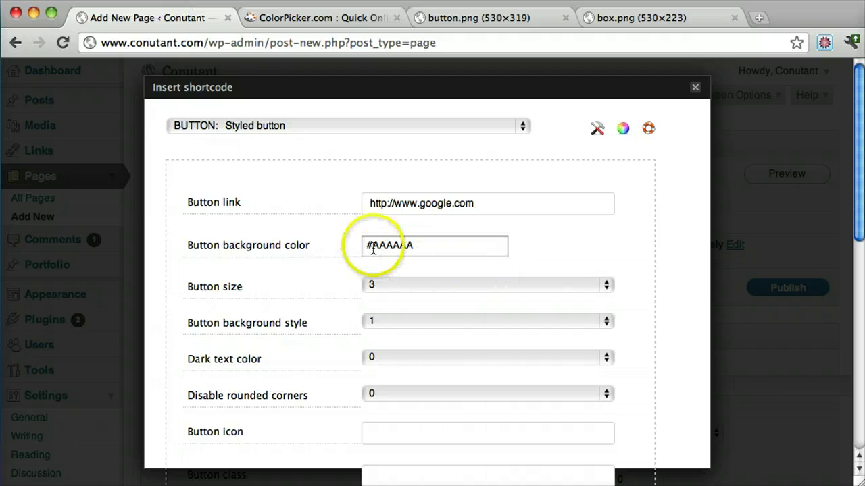
- Change the button background from AAAAAA to 659DEB and insert the Google Button shortcode
left_click_drag(373, 245, 457, 248)
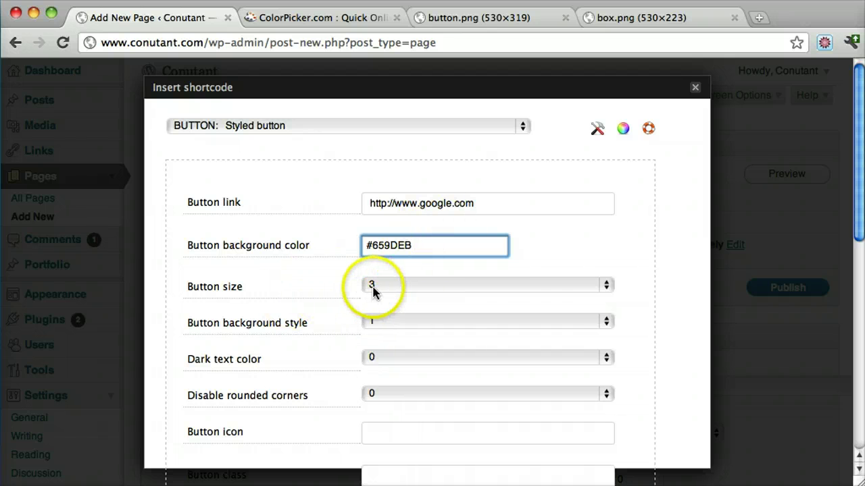
scroll(529, 290, "down", 2)
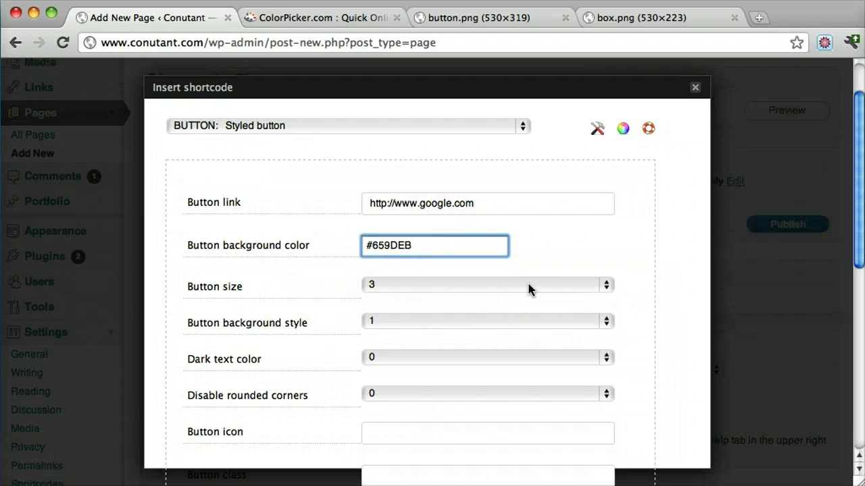
mouse_move(858, 255)
left_mouse_down()
mouse_move(858, 269)
mouse_move(858, 256)
left_mouse_up()
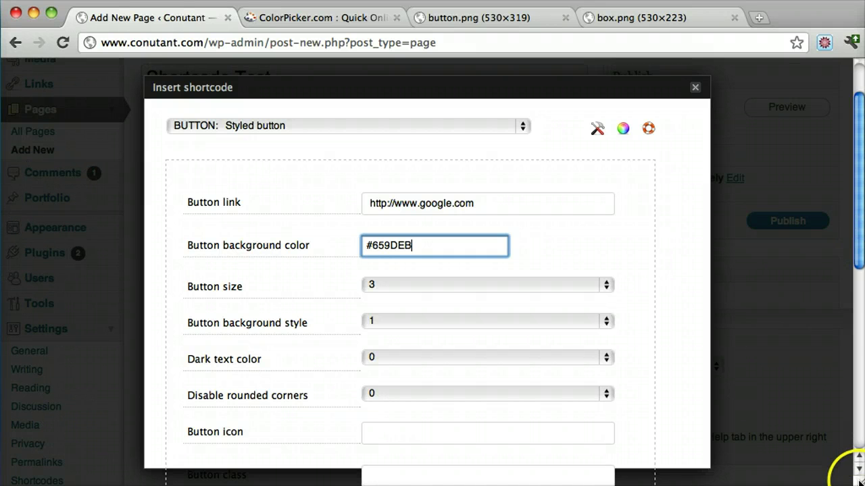
left_click_drag(860, 481, 851, 485)
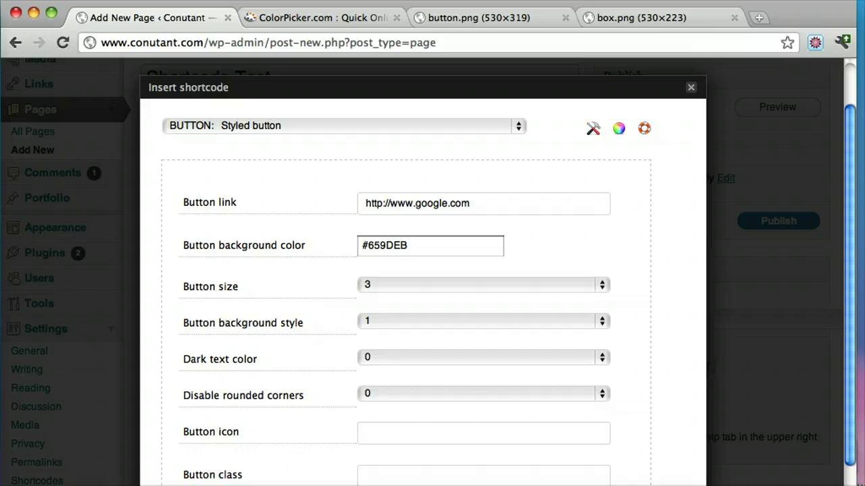
left_click(203, 485)
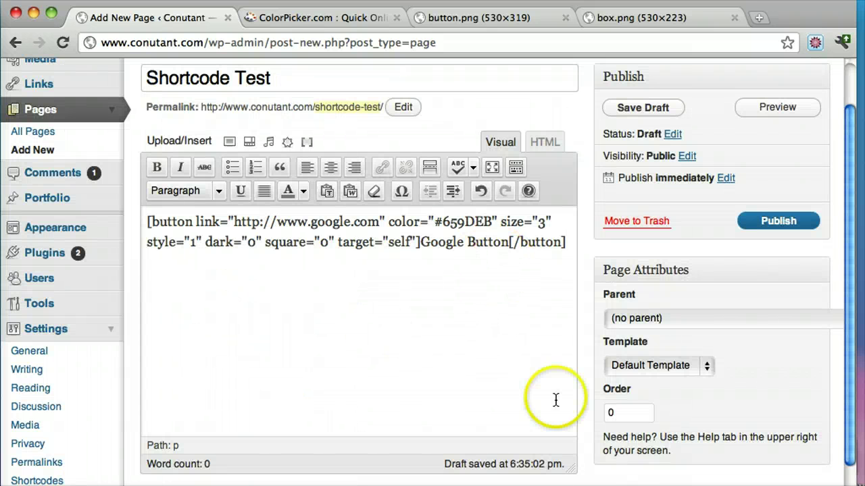
- Check the shortcode's google.com link, colour 659DEB, size 3 and label, then preview the page
left_click_drag(851, 485, 860, 481)
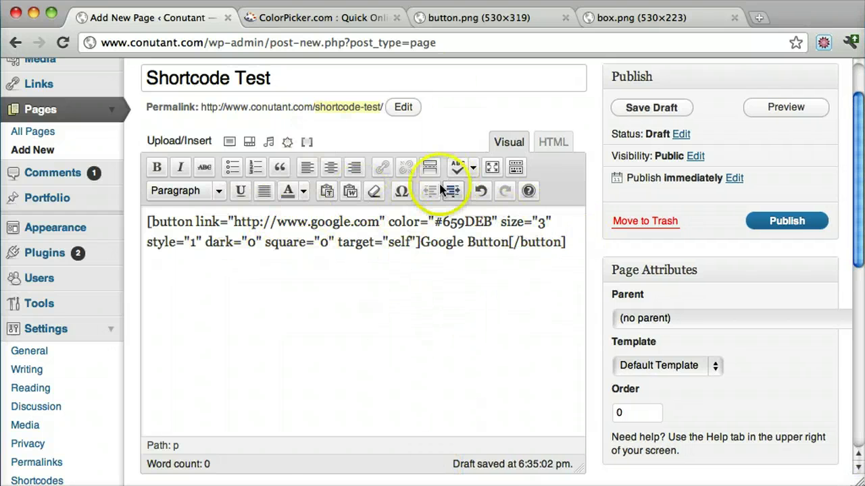
left_click(468, 224)
double_click(468, 224)
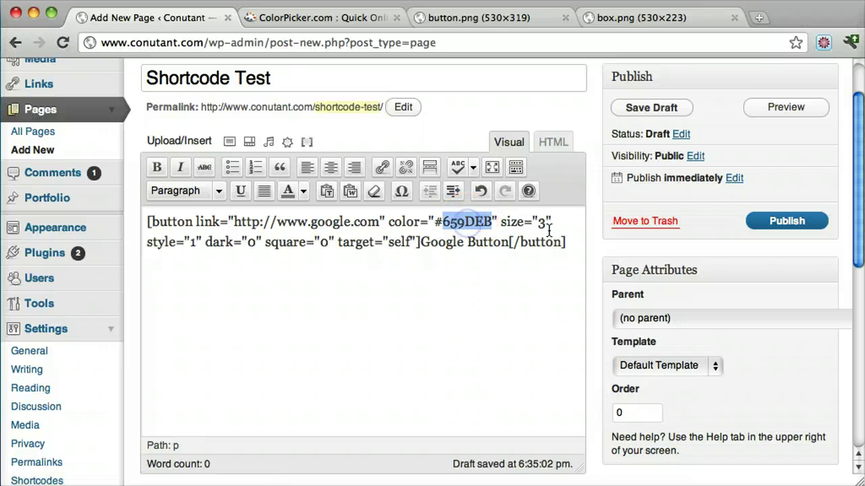
double_click(542, 227)
left_click_drag(418, 240, 508, 241)
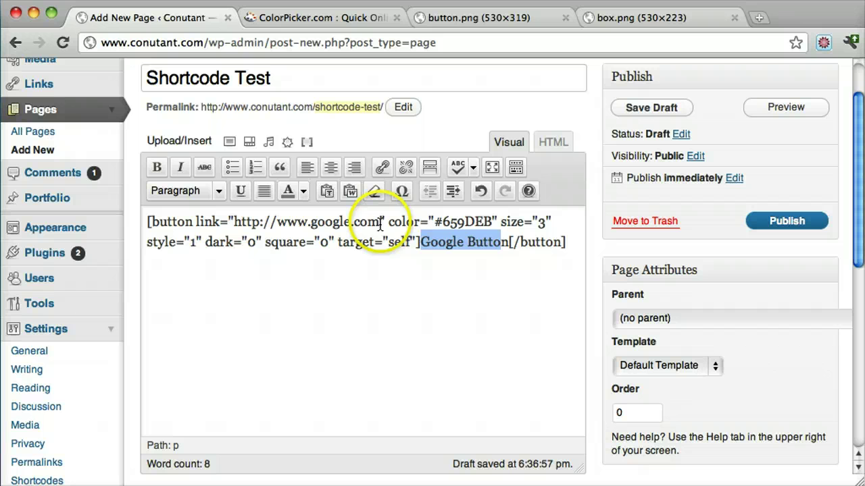
left_click_drag(379, 223, 234, 221)
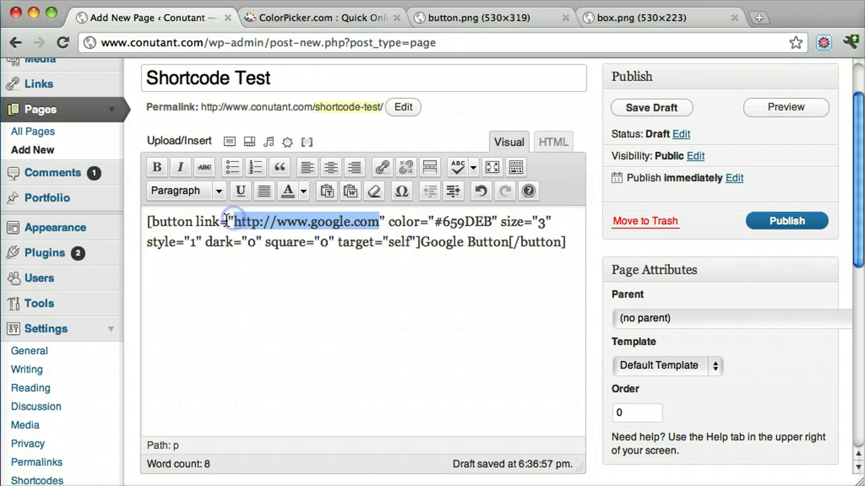
scroll(843, 225, "up", 1)
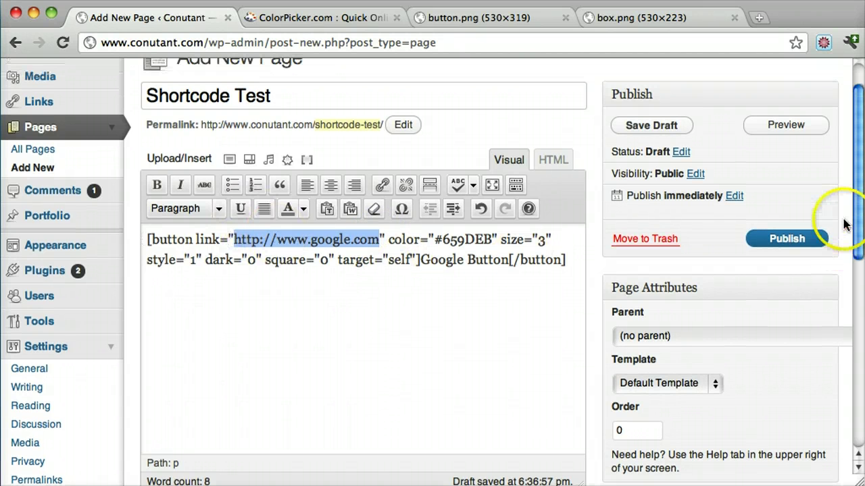
left_click(784, 128)
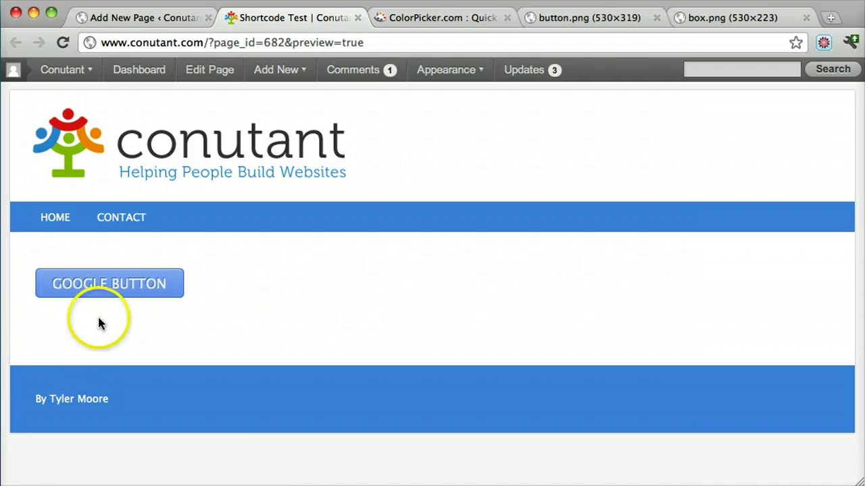
- Test that the Google Button opens google.com, close the button.png tab, and return to the editor
left_click(125, 291)
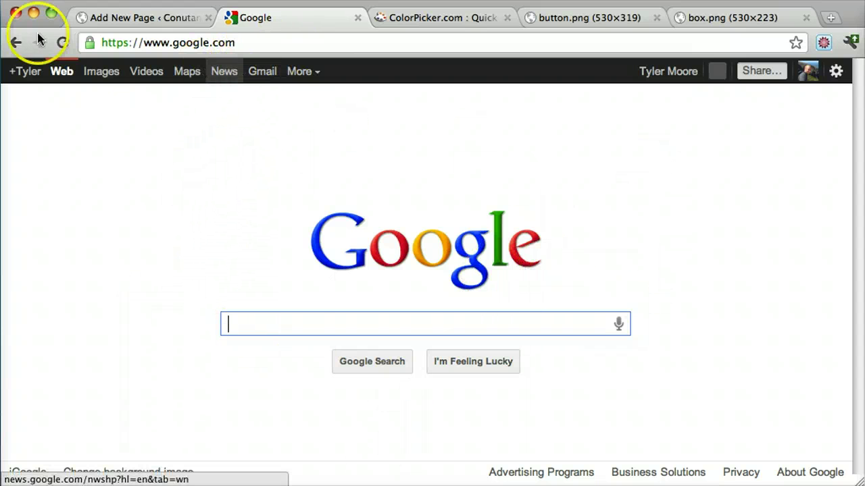
left_click(16, 44)
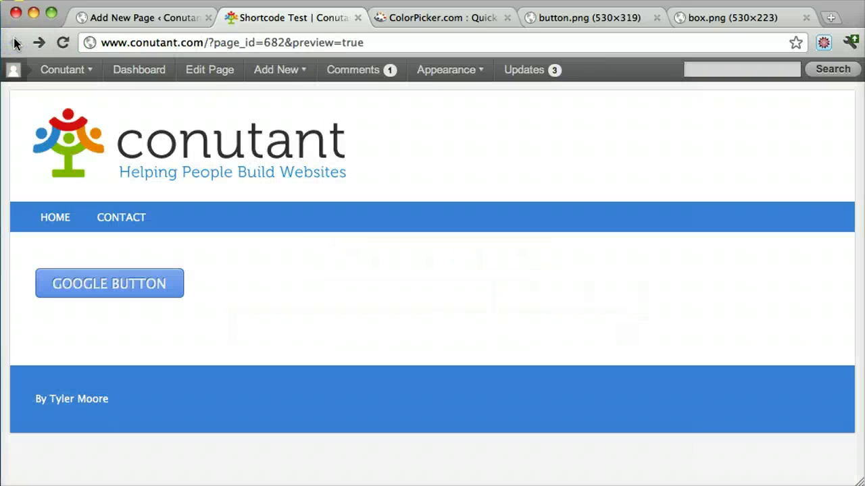
left_click(580, 19)
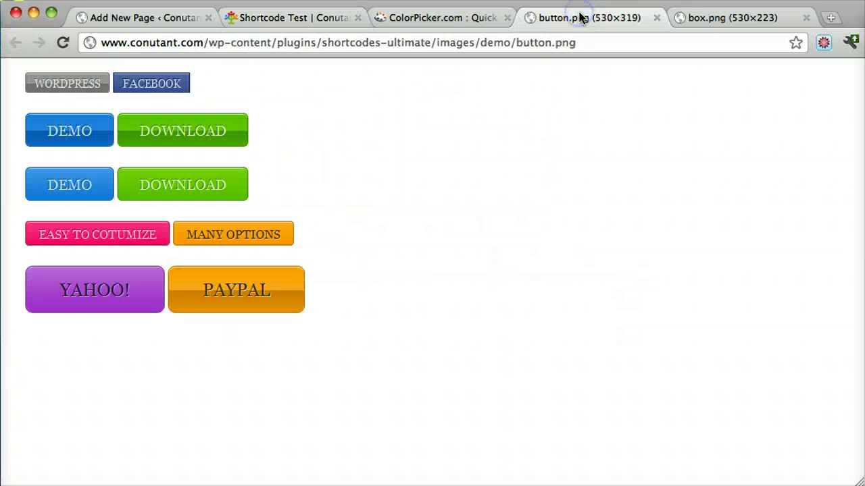
left_click(656, 18)
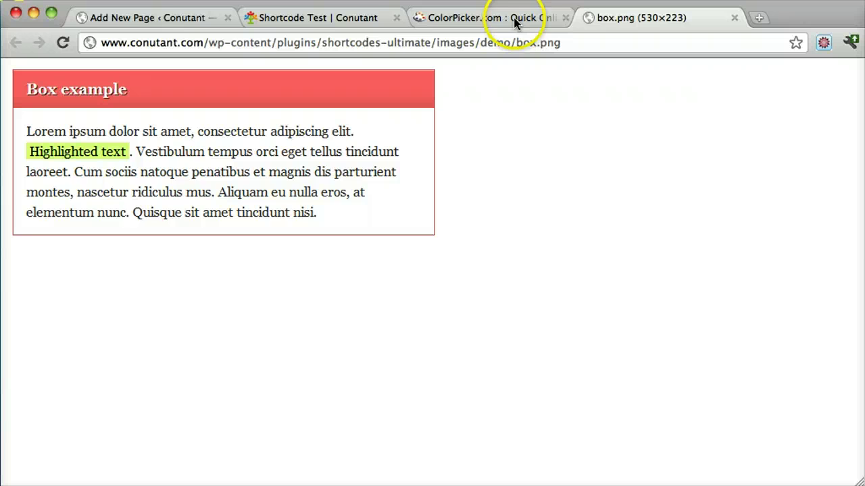
left_click(183, 20)
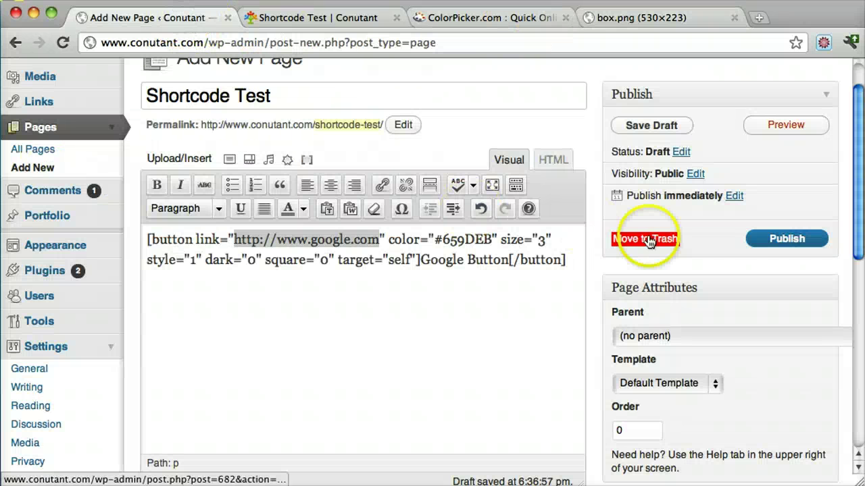
- Select the button shortcode and start a BOX colored box shortcode in the shortcode dialog
left_click_drag(571, 260, 71, 200)
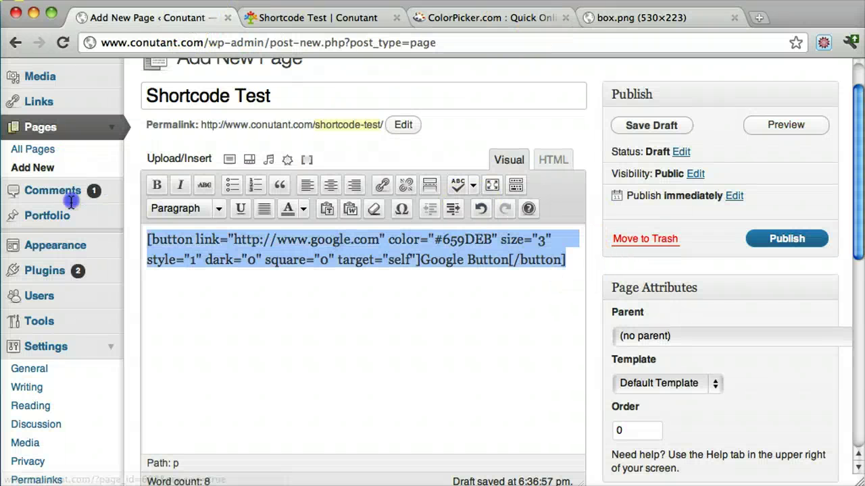
left_click(307, 162)
left_click(489, 130)
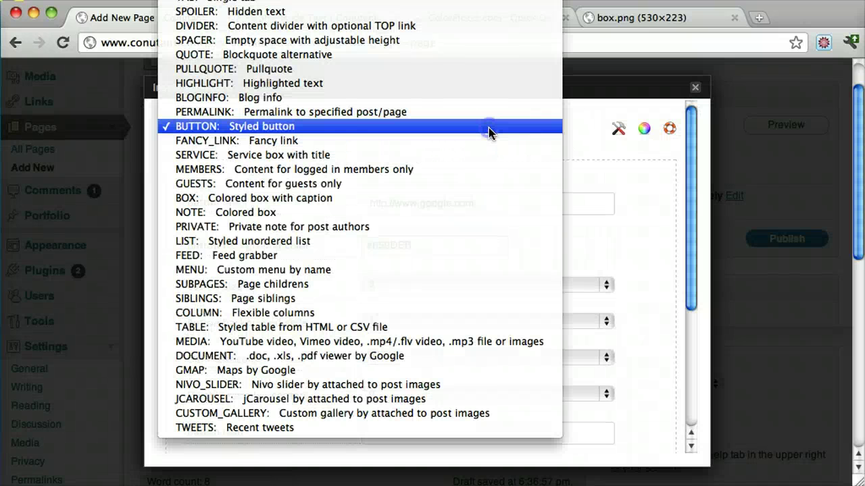
left_click(298, 200)
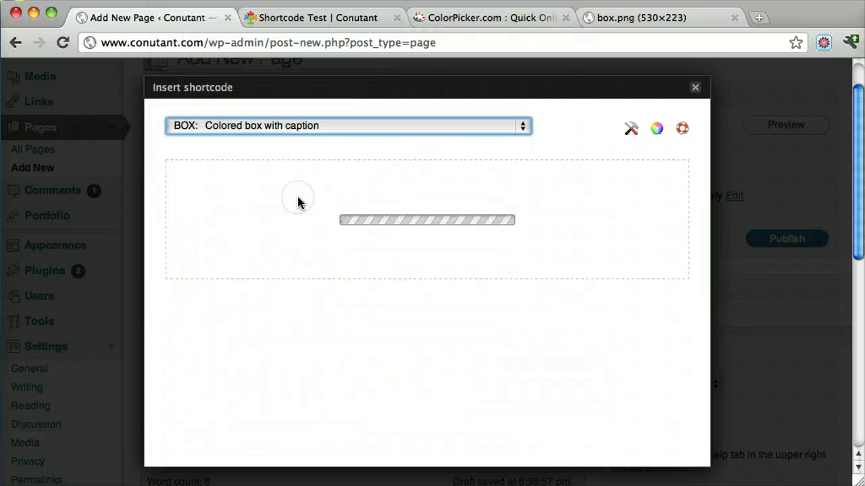
- Title the box 'Box title' and set its colour to #659DEB
left_click_drag(438, 205, 270, 207)
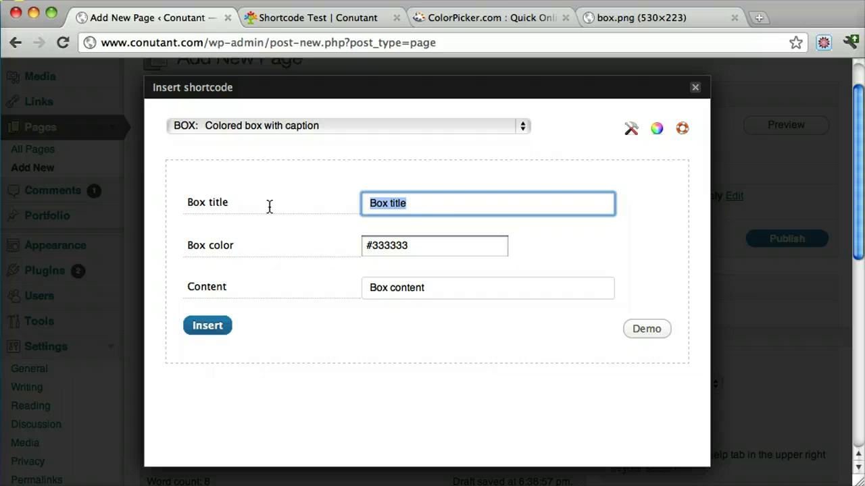
left_click(443, 245)
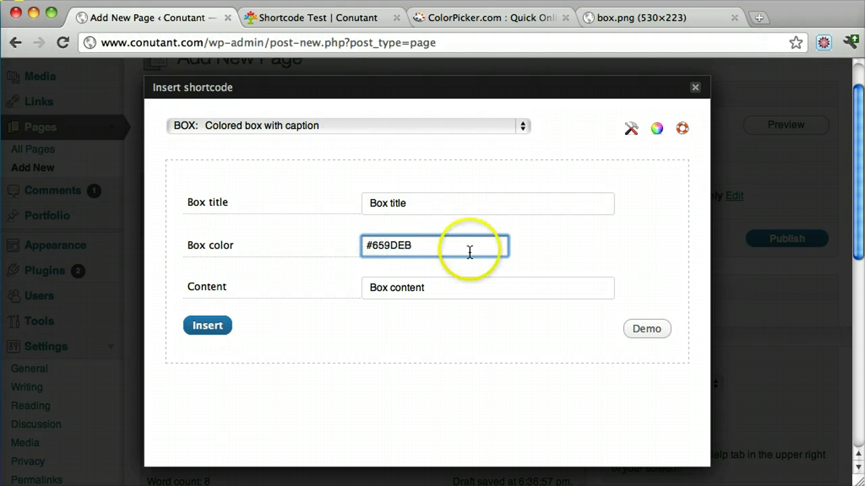
left_click(434, 247)
- Fill the box content with 'This is the box contents!' repeated four times
left_click(281, 287)
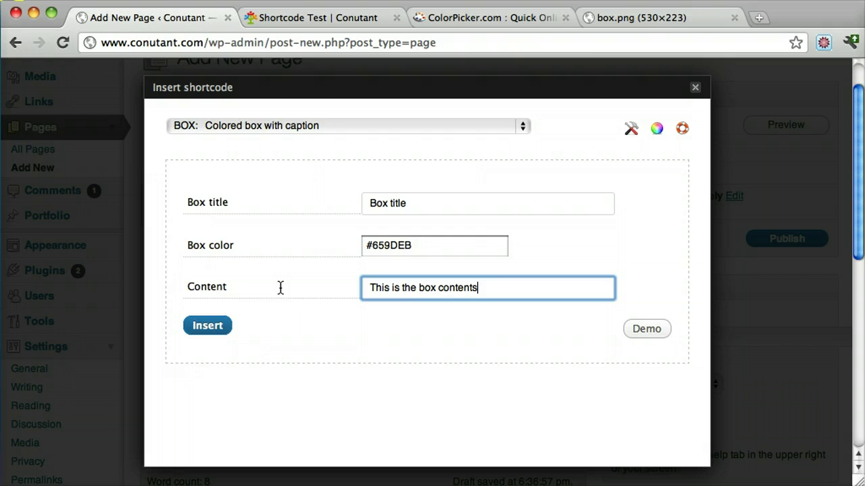
type("!")
left_click(271, 281)
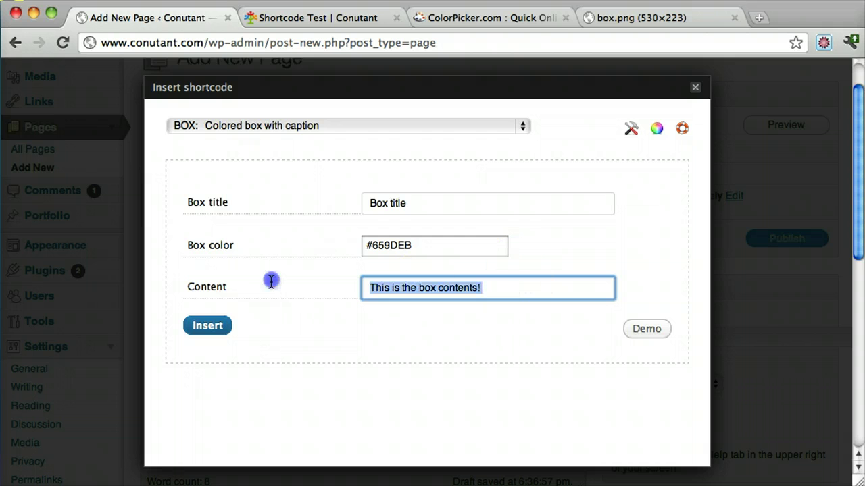
key("Right")
key("super+v")
key("super+v")
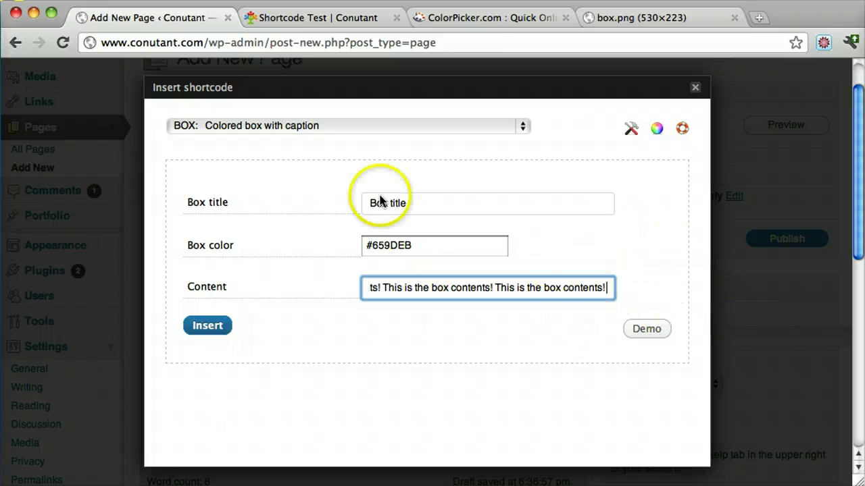
- Insert the #659DEB box shortcode over the button and check it in the Shortcode Test preview
left_click(210, 325)
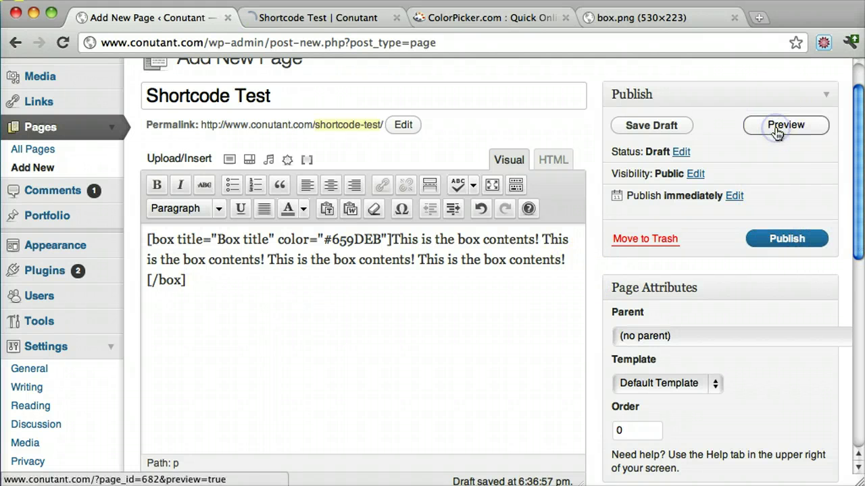
left_click(322, 20)
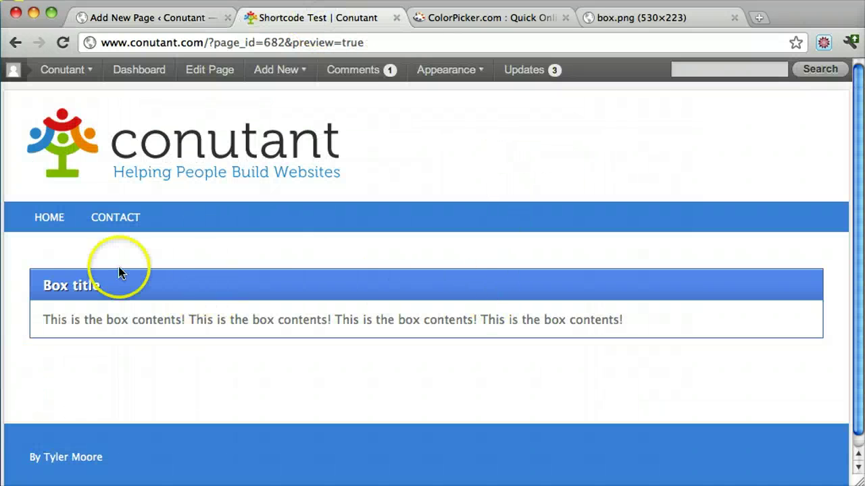